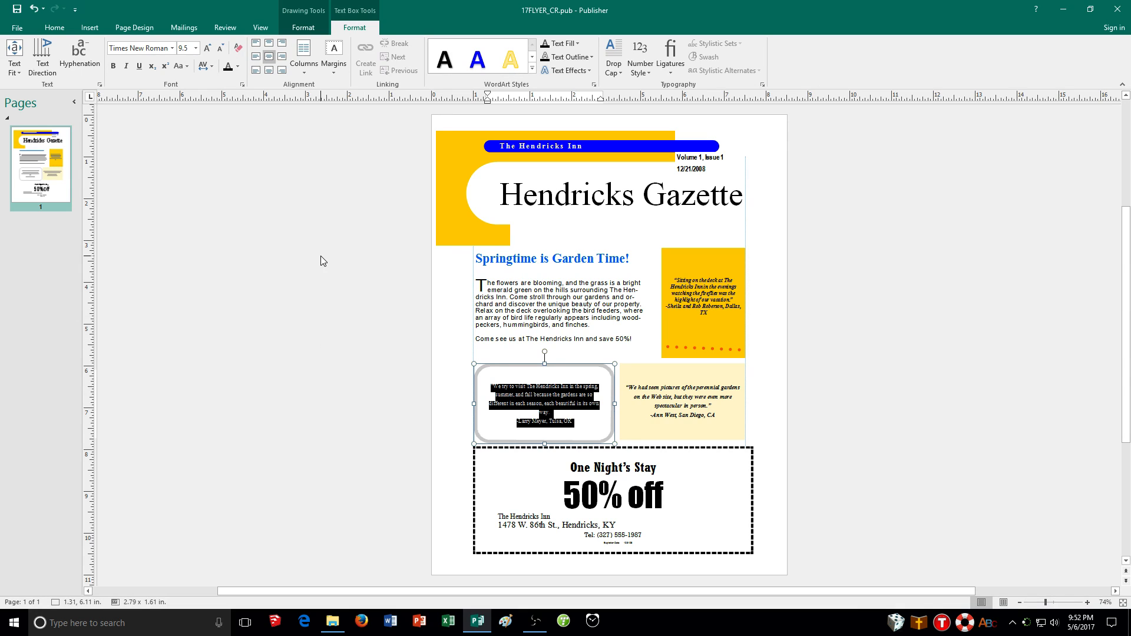
Color the selected text in the rounded testimonial box dark green using a custom color
click(238, 67)
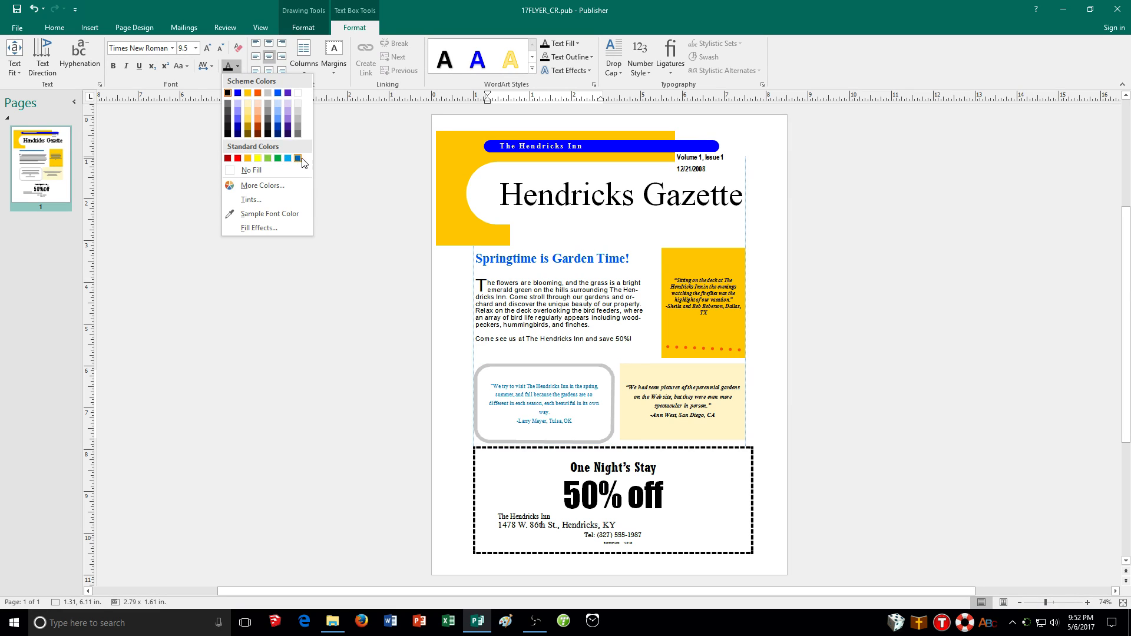
click(256, 186)
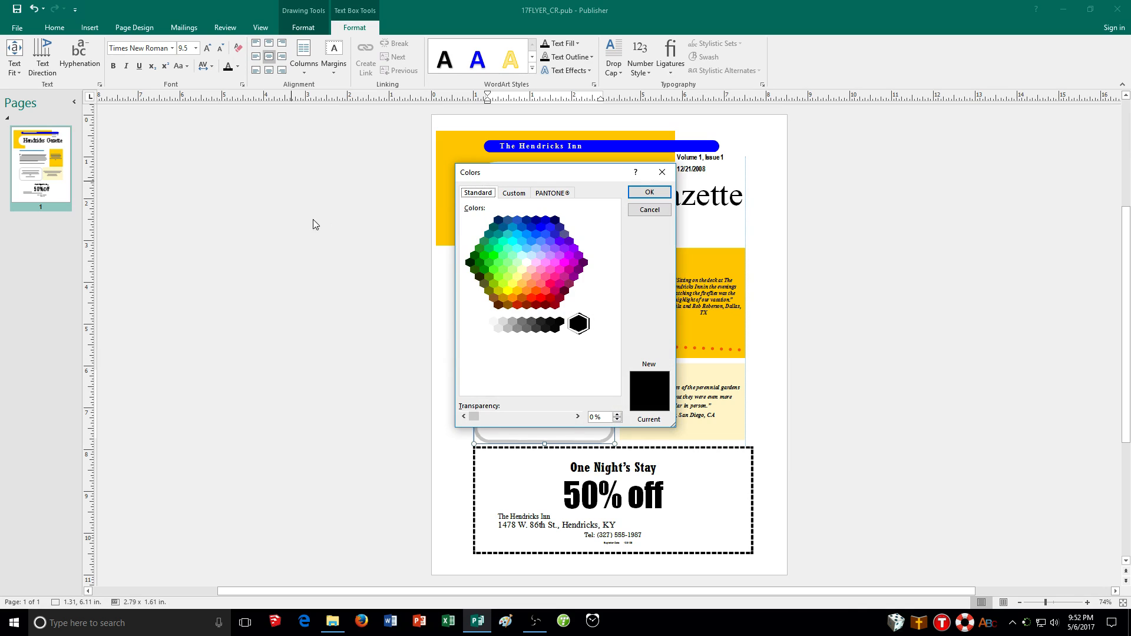
click(476, 257)
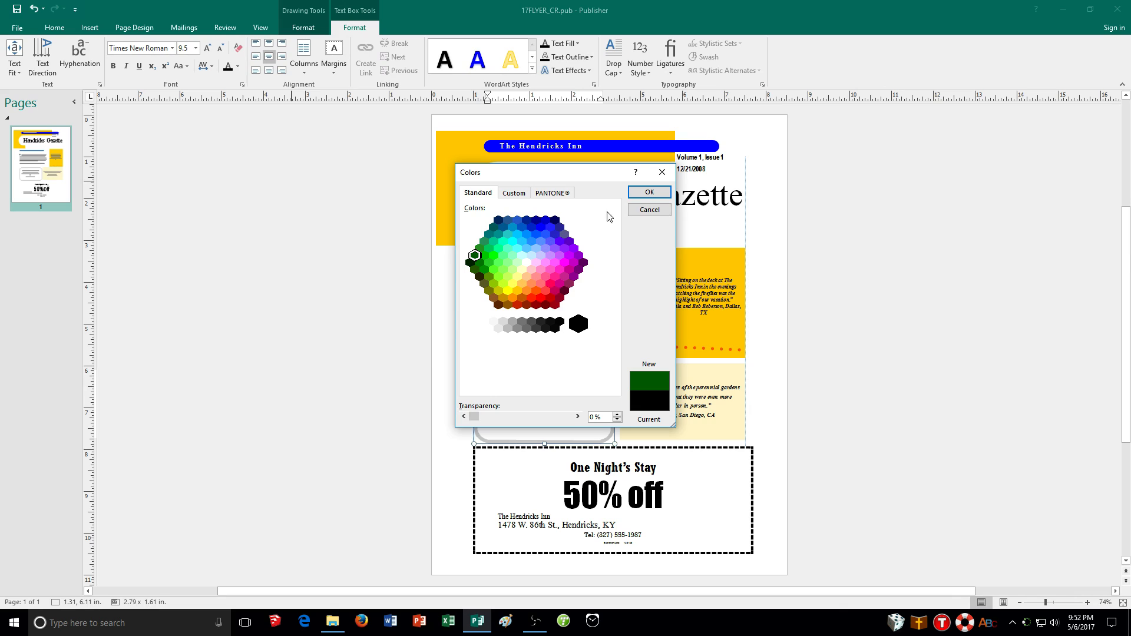
click(649, 194)
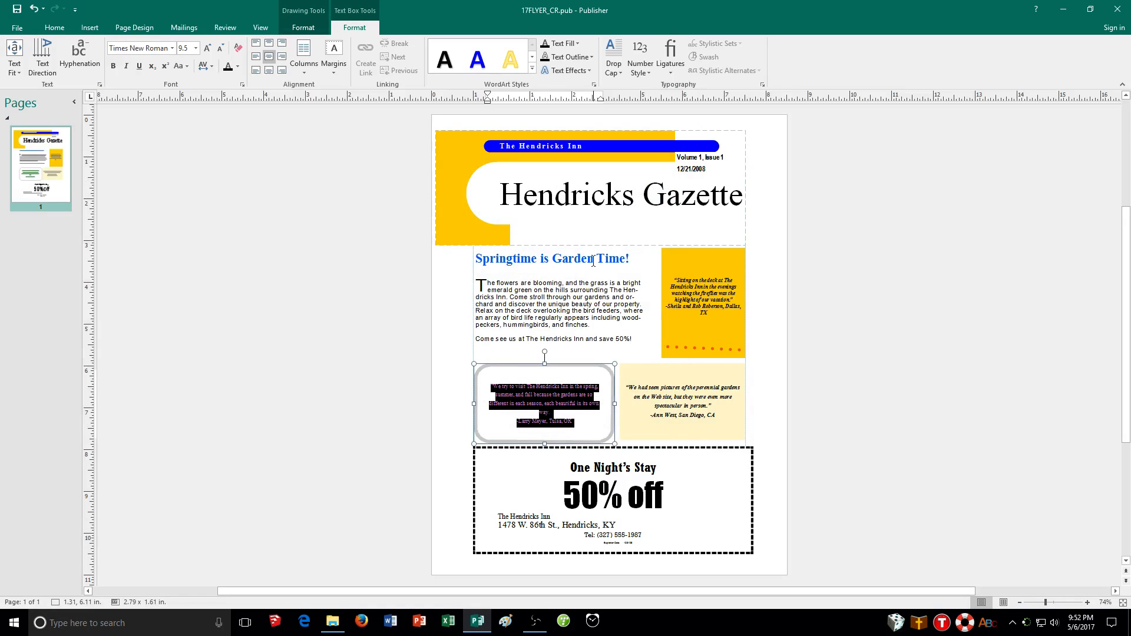
click(578, 418)
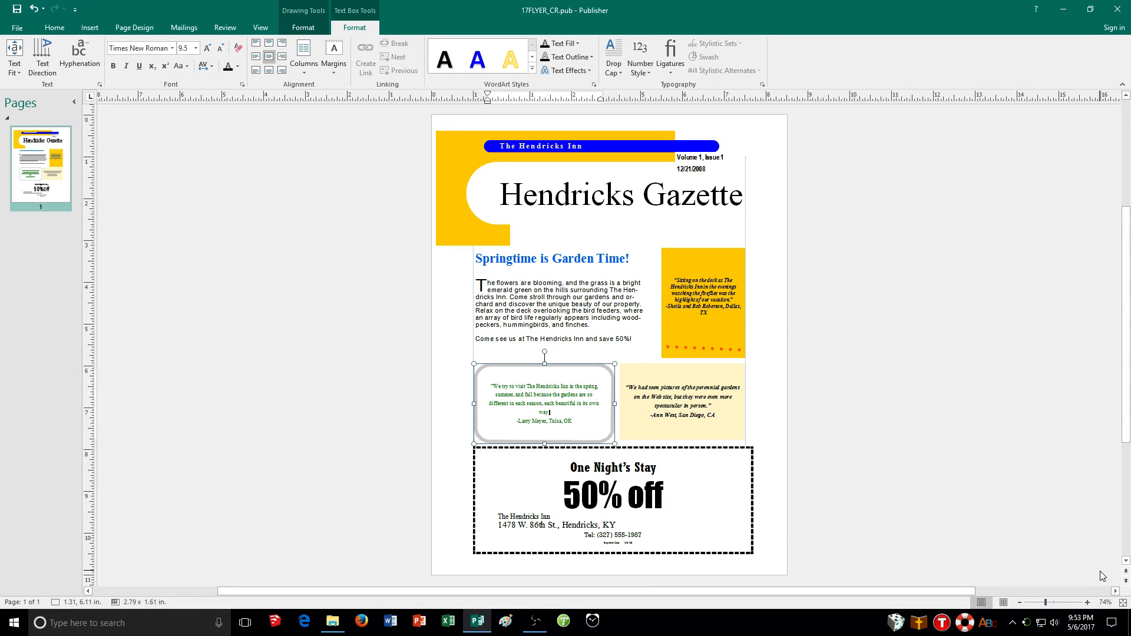
Enlarge the coupon's Expiration Date label to 6 pt
click(1087, 602)
click(1087, 602)
click(1087, 602)
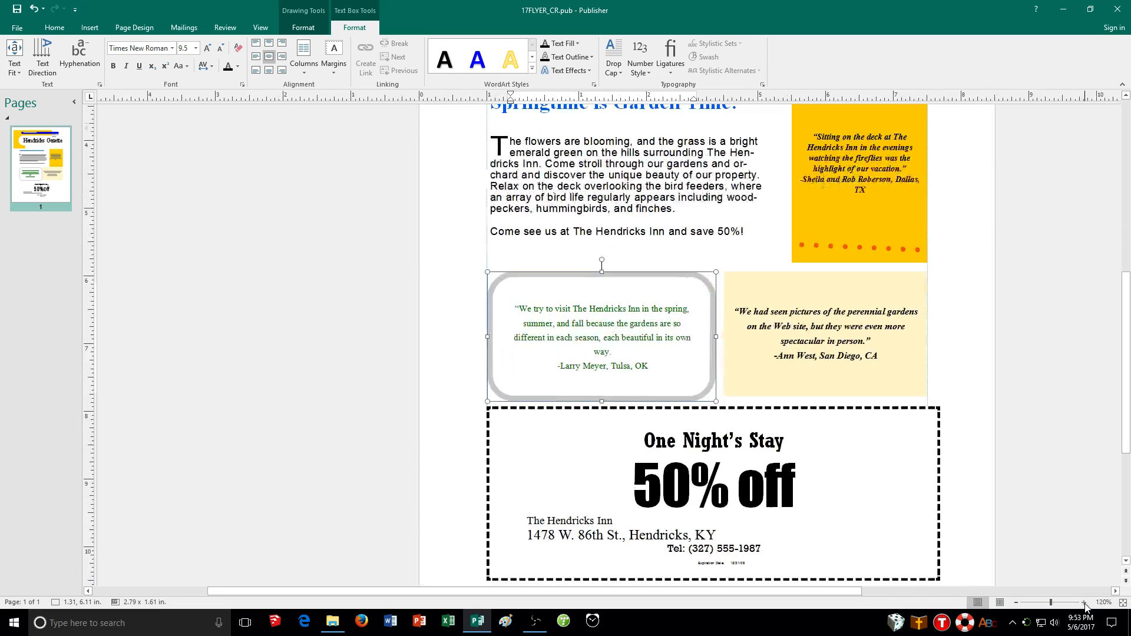
click(1086, 603)
click(1084, 602)
click(1085, 602)
click(1085, 602)
click(1085, 602)
click(1085, 602)
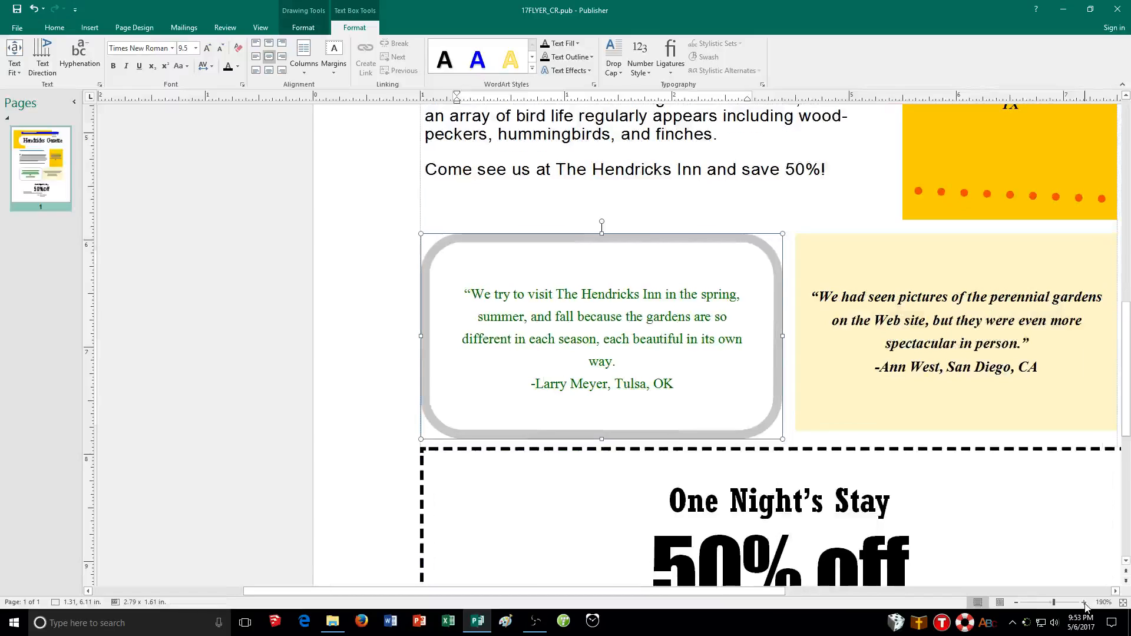
click(1085, 603)
drag(744, 592, 822, 598)
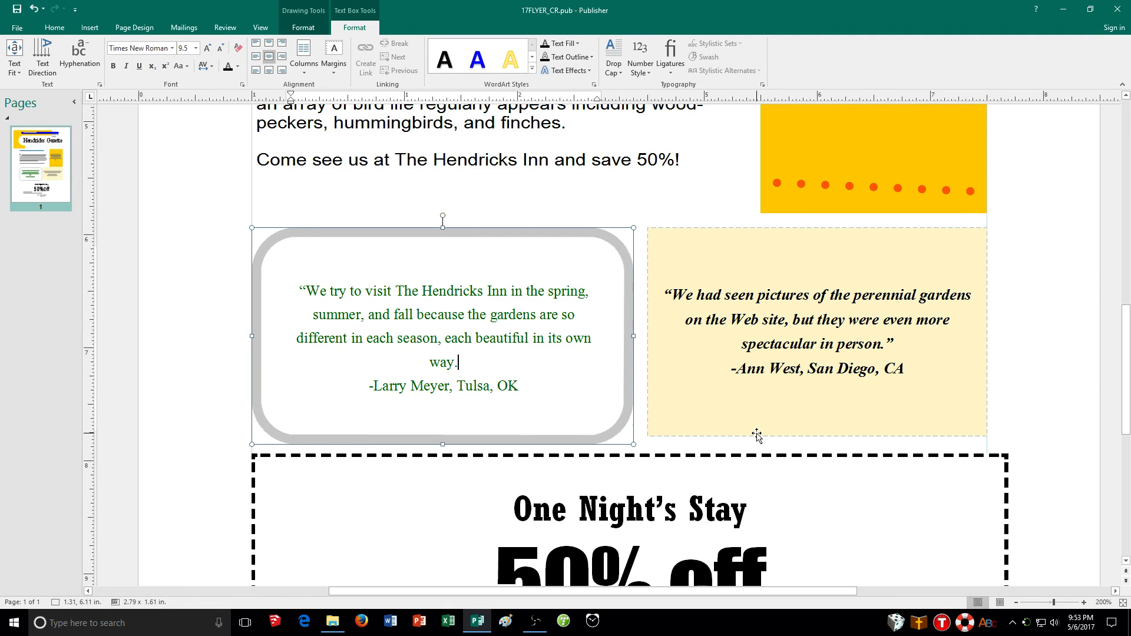
scroll(742, 403, down, 2)
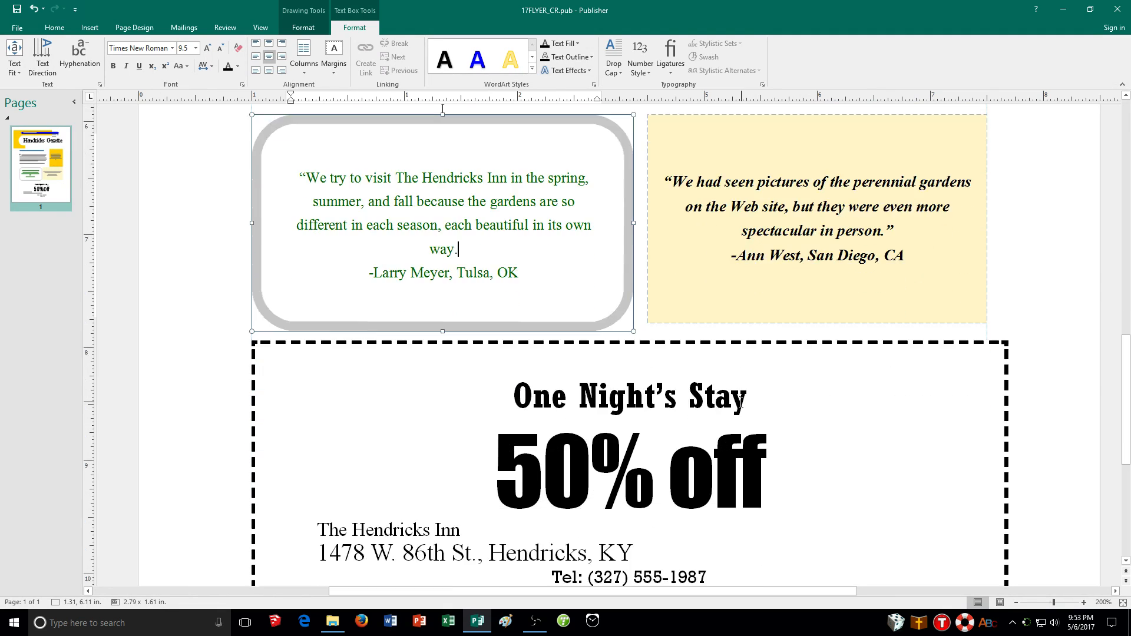
scroll(741, 403, down, 1)
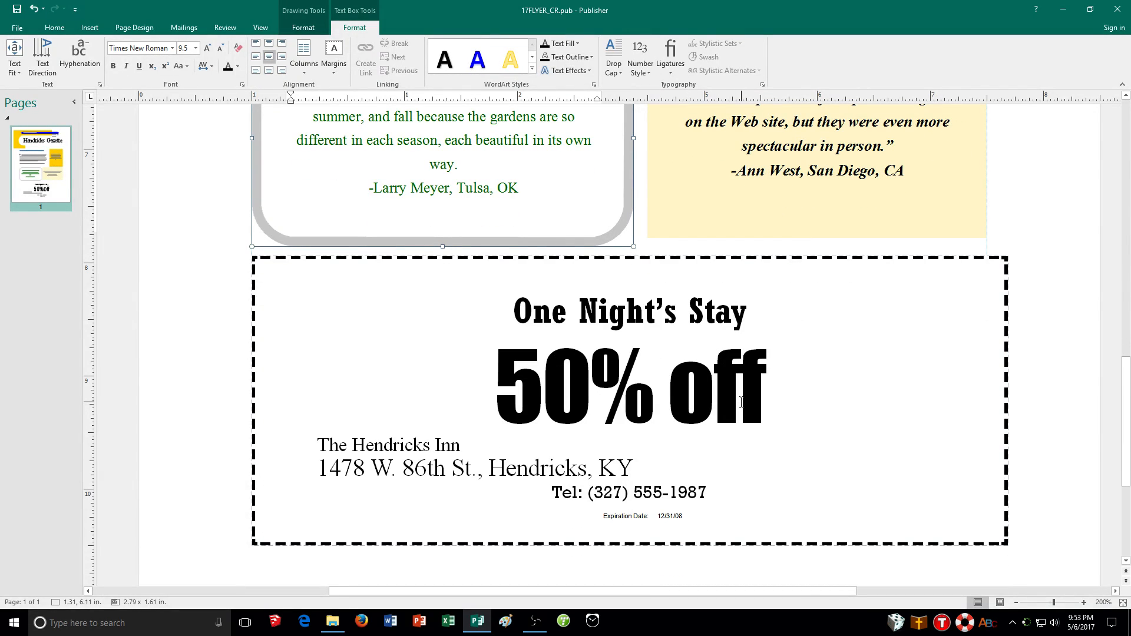
click(620, 521)
triple_click(624, 518)
click(627, 518)
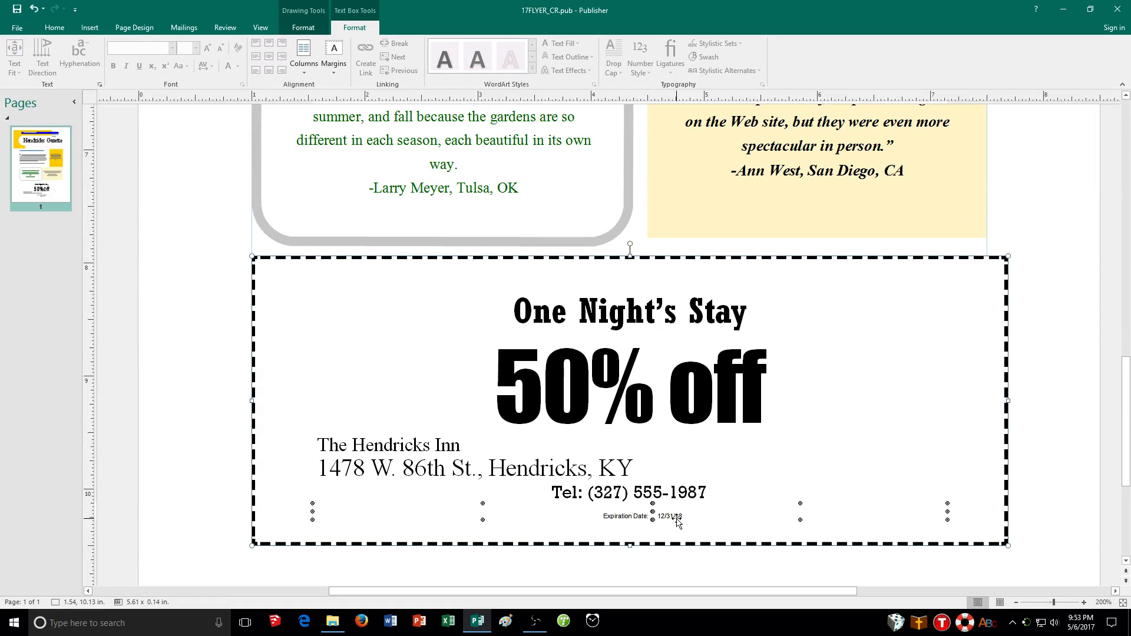
click(59, 28)
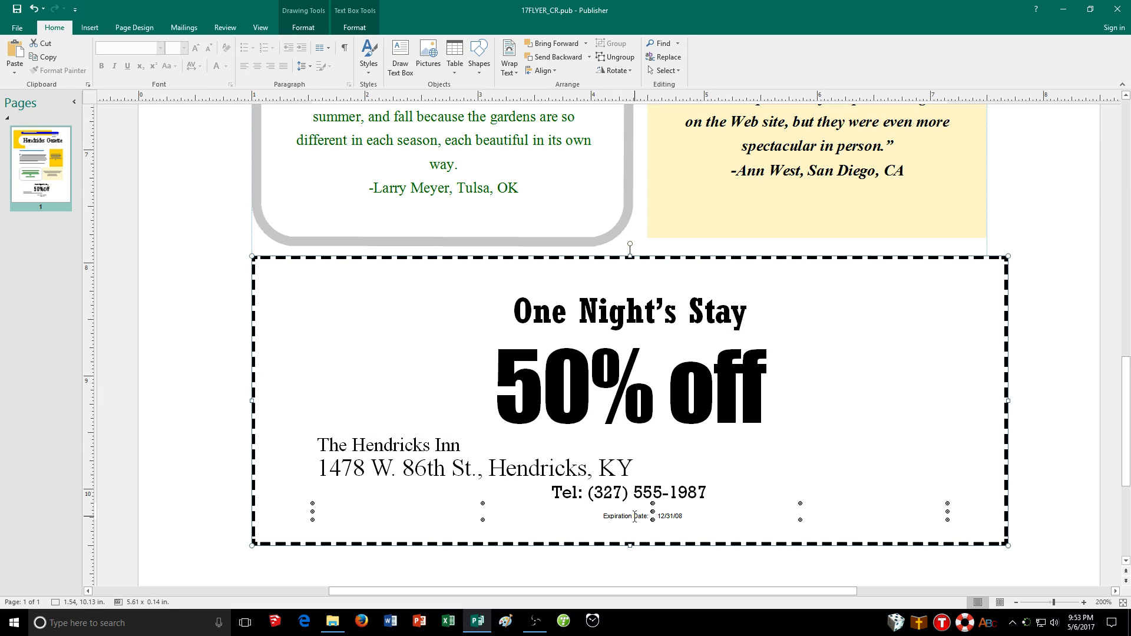
click(625, 516)
click(604, 485)
triple_click(619, 513)
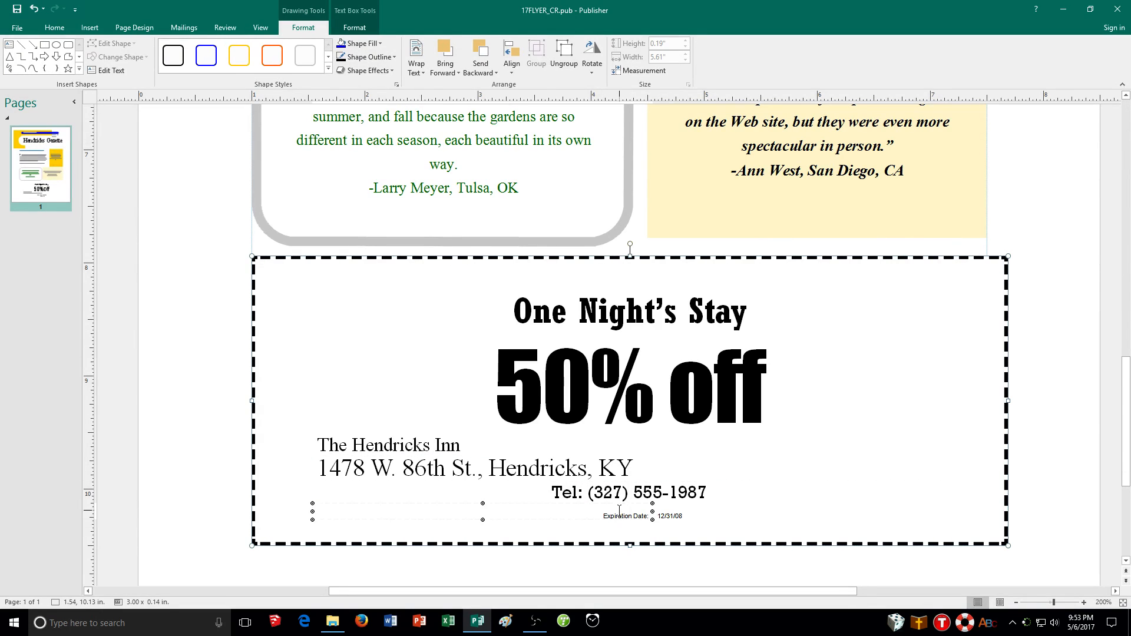
click(717, 481)
click(717, 480)
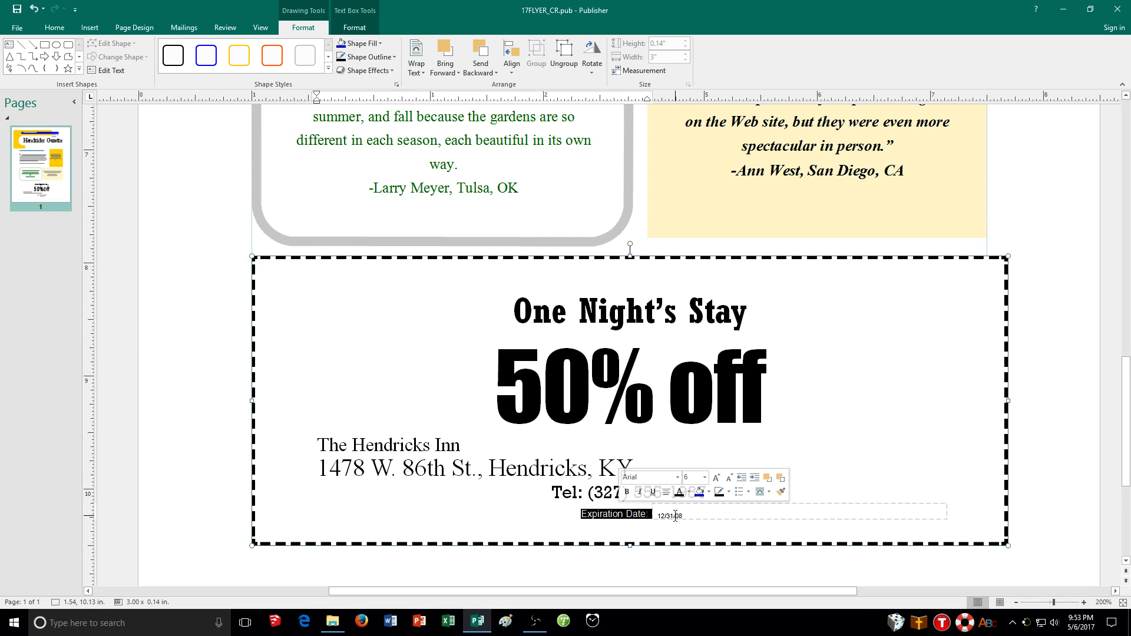
Increase the font size of the coupon's 12/31/08 expiration date by two steps
click(681, 516)
triple_click(682, 516)
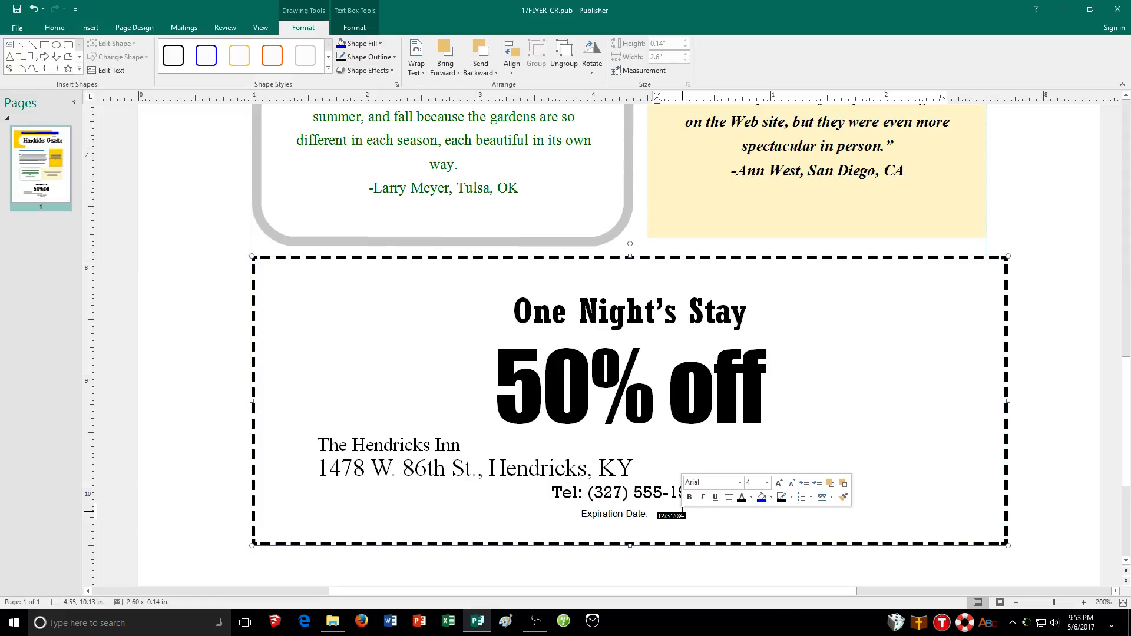
click(778, 483)
click(778, 482)
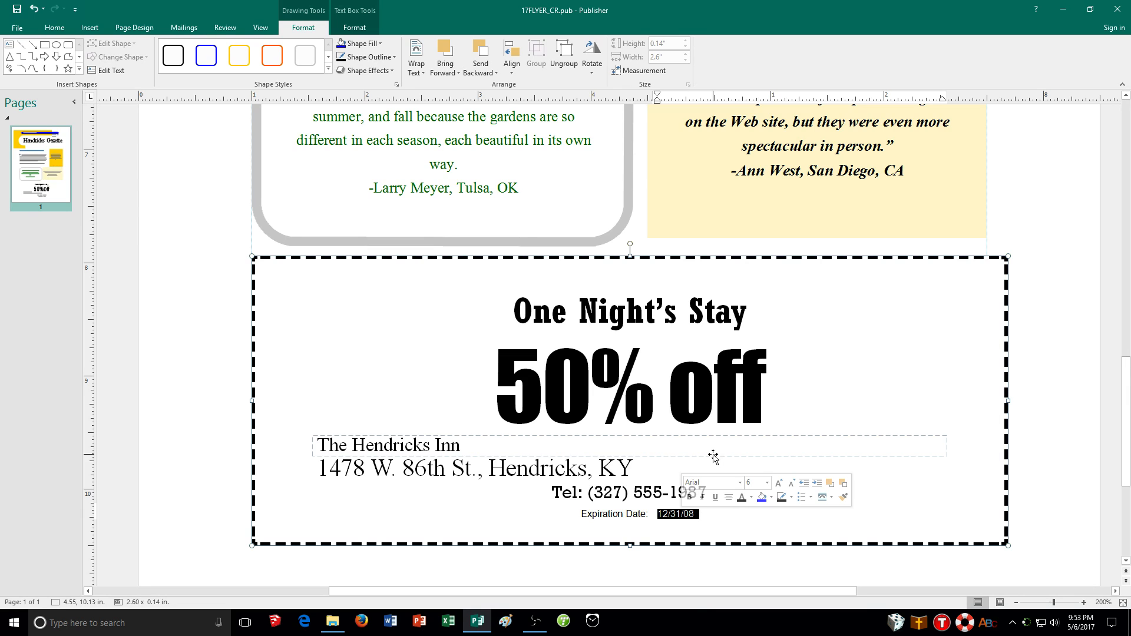
Select the quote in the yellow sidebar box and increase its font size to 11 pt
click(262, 29)
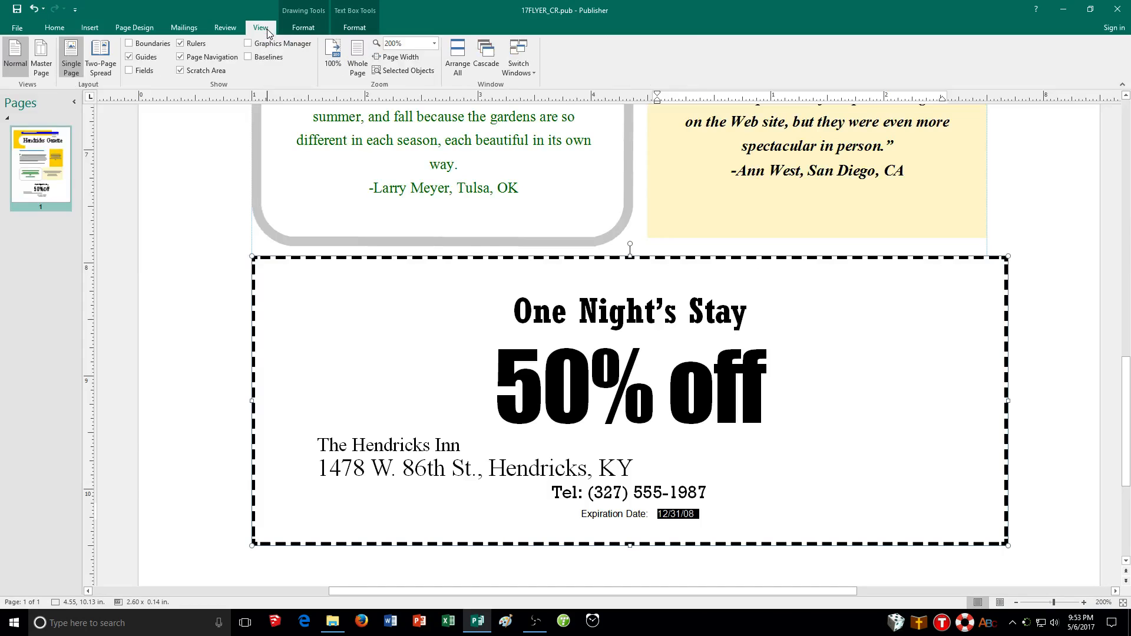
click(354, 68)
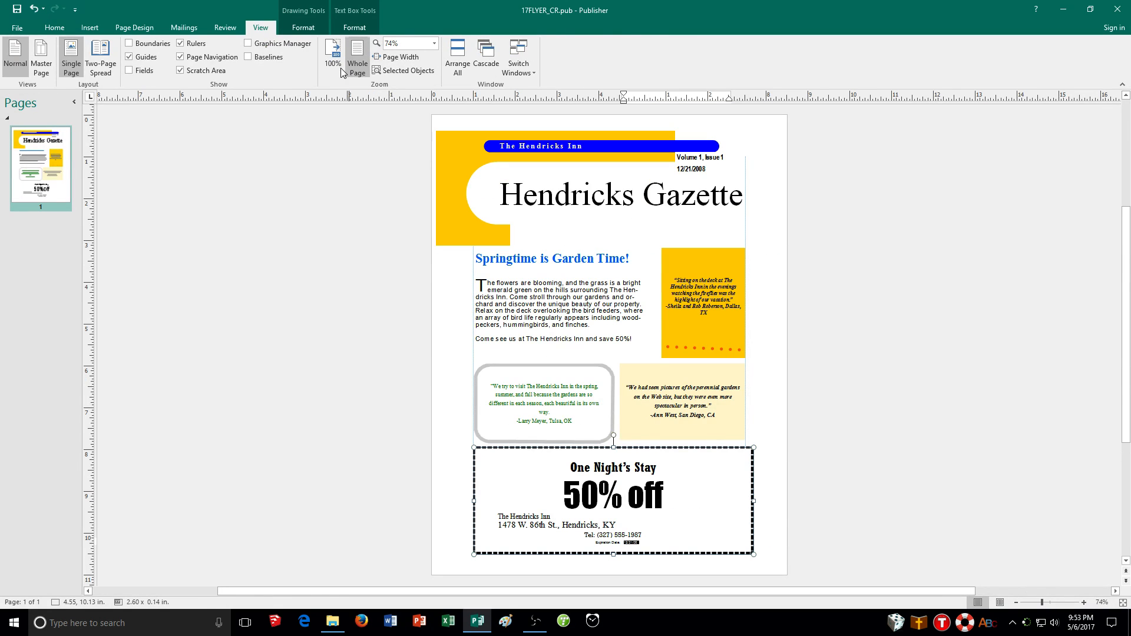
click(436, 367)
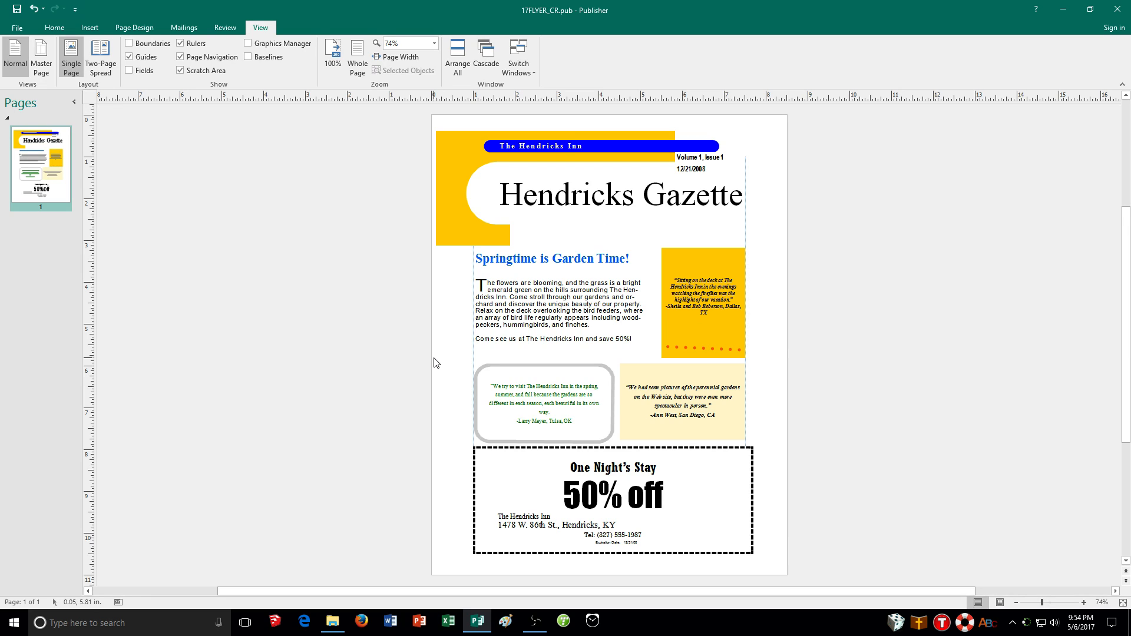
click(724, 313)
drag(725, 313, 674, 277)
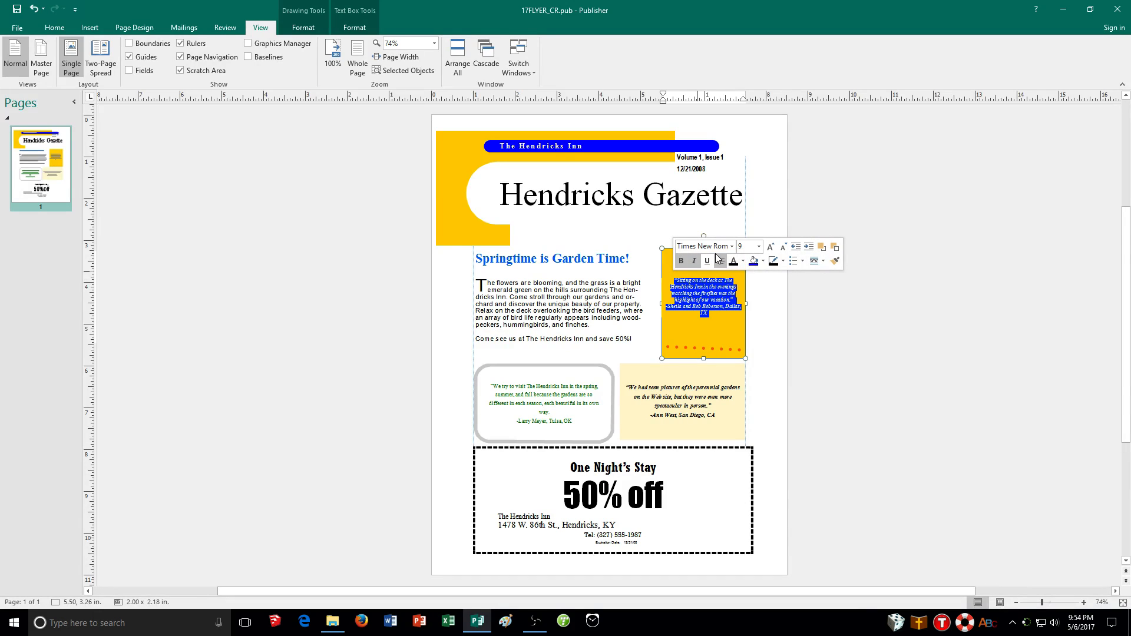
click(770, 248)
click(770, 250)
Change the sidebar quote's font to Arial Narrow and remove its bold formatting
click(726, 246)
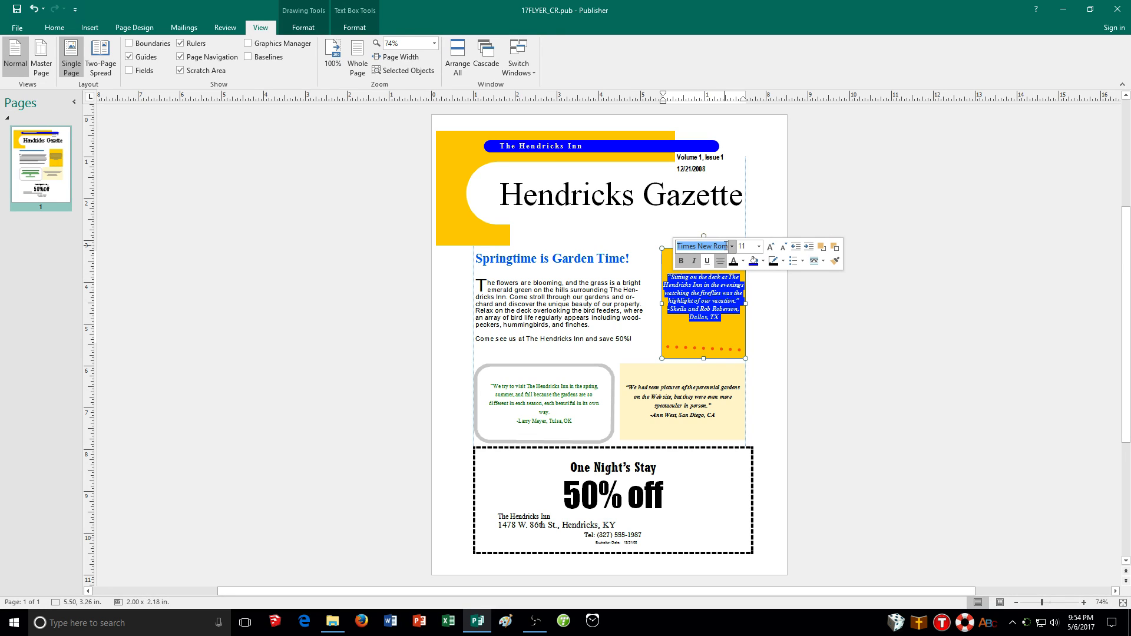
text(Arial Narrow)
key(Return)
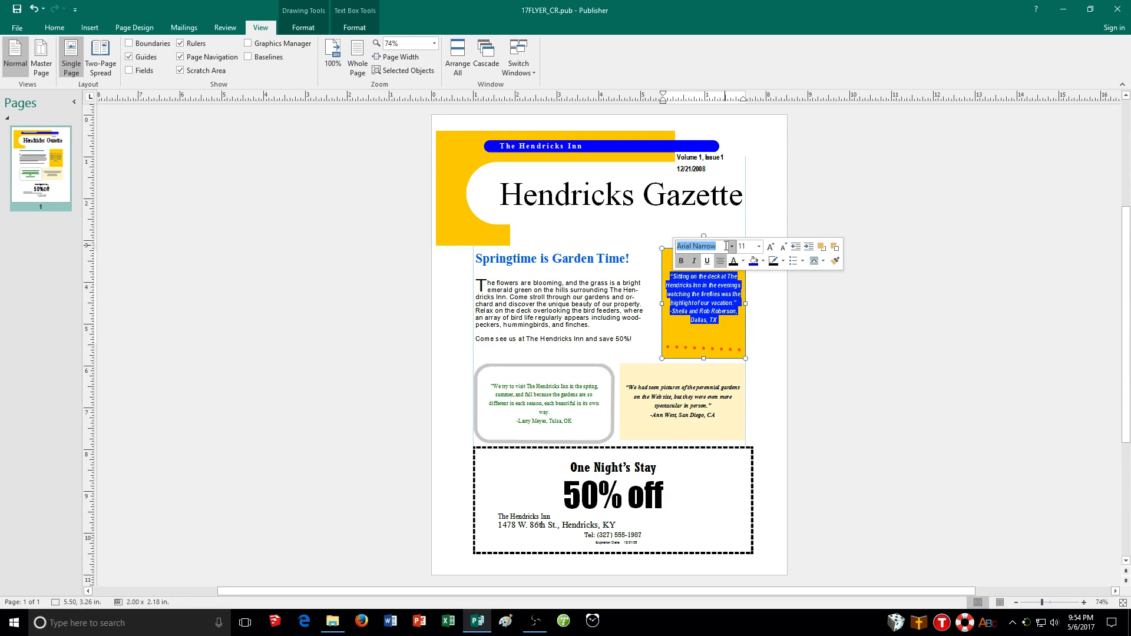
click(681, 263)
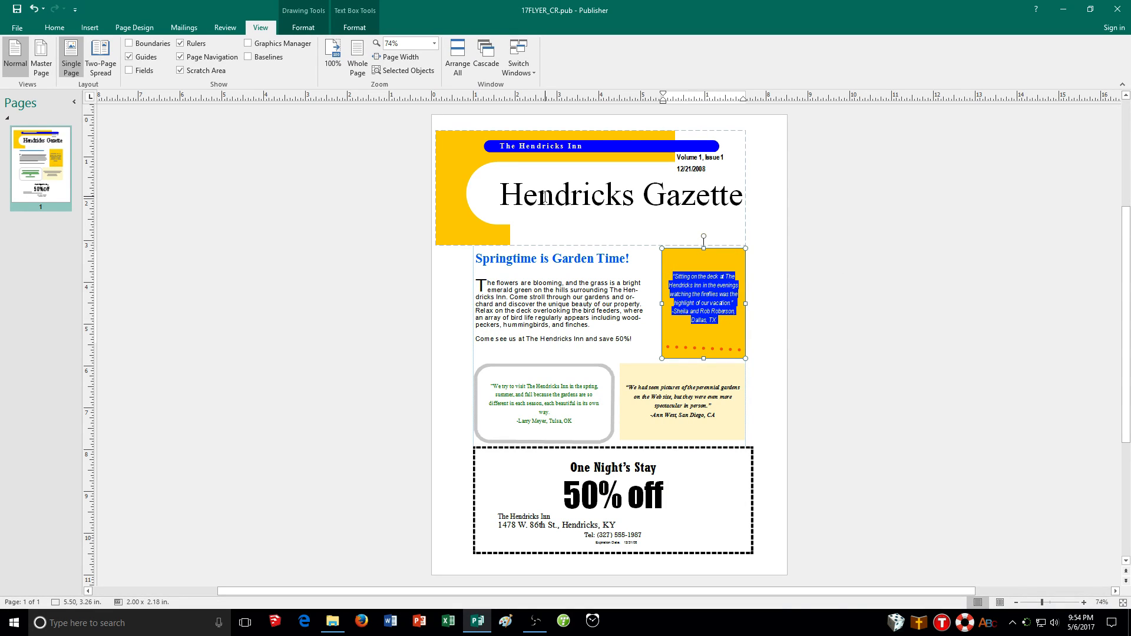
Set the character tracking of the sidebar quote to 109.1%
click(54, 27)
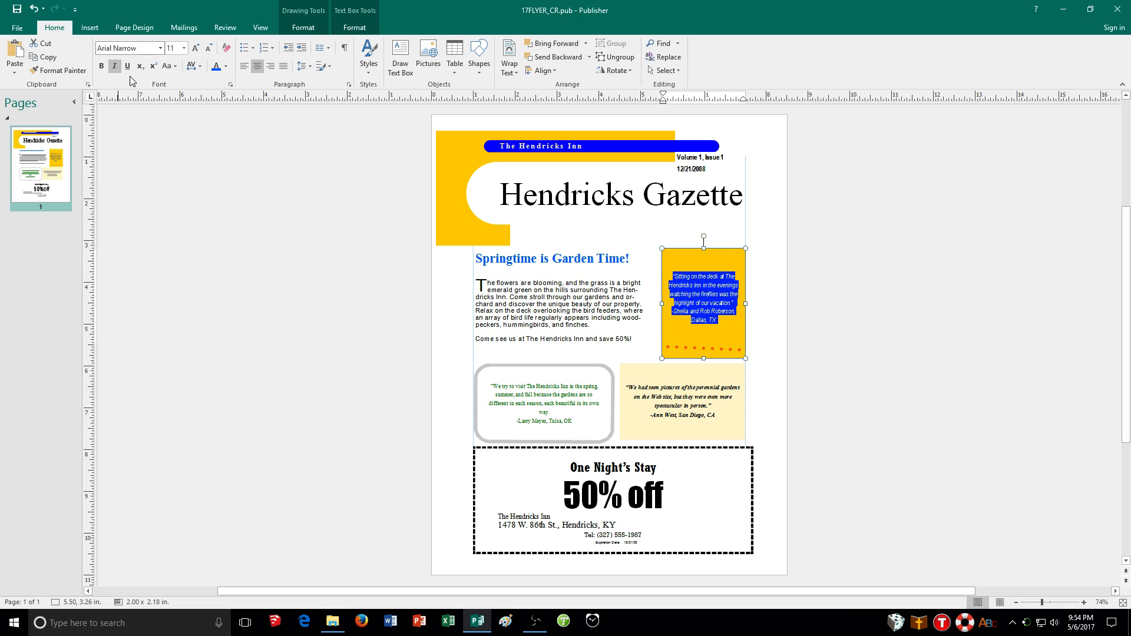
click(193, 72)
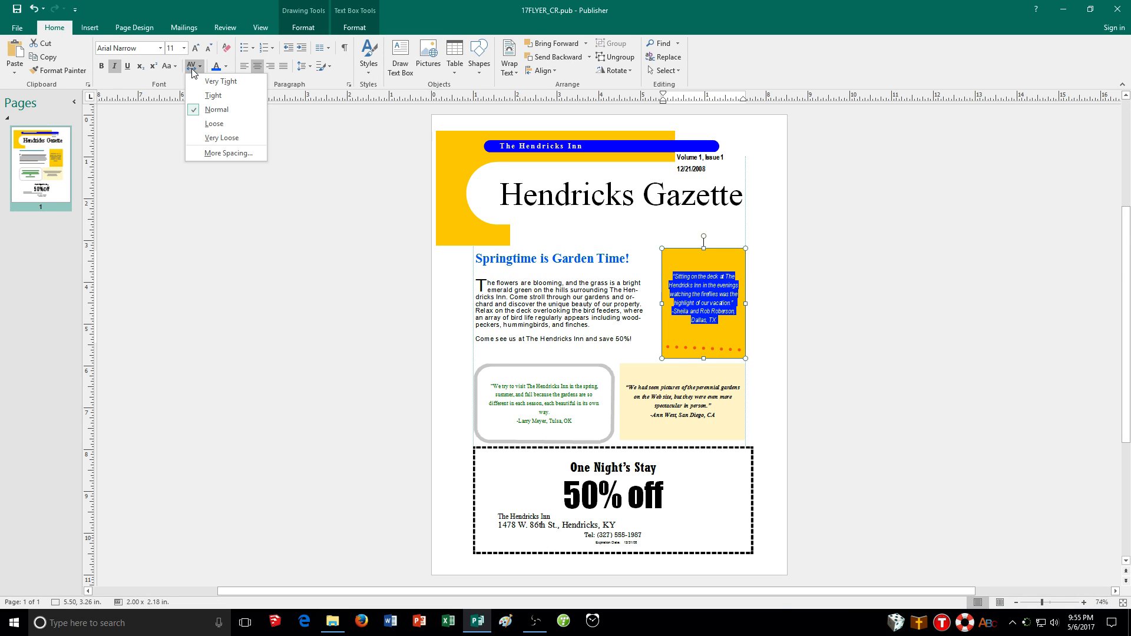
click(222, 152)
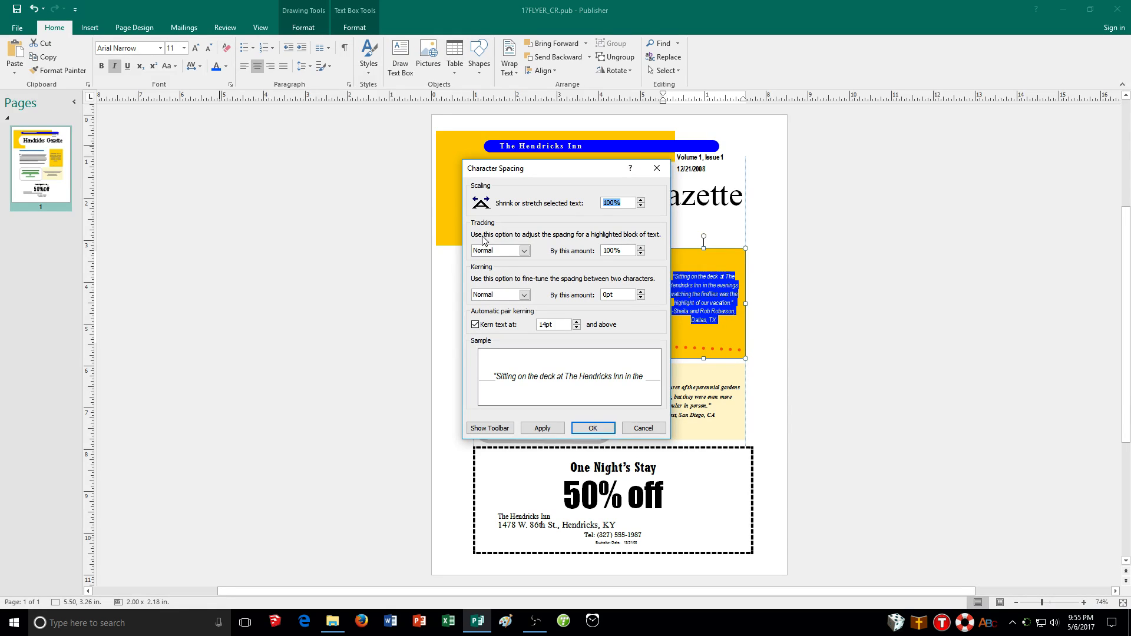
click(614, 251)
key(BackSpace)
text(9.1)
drag(581, 172, 533, 171)
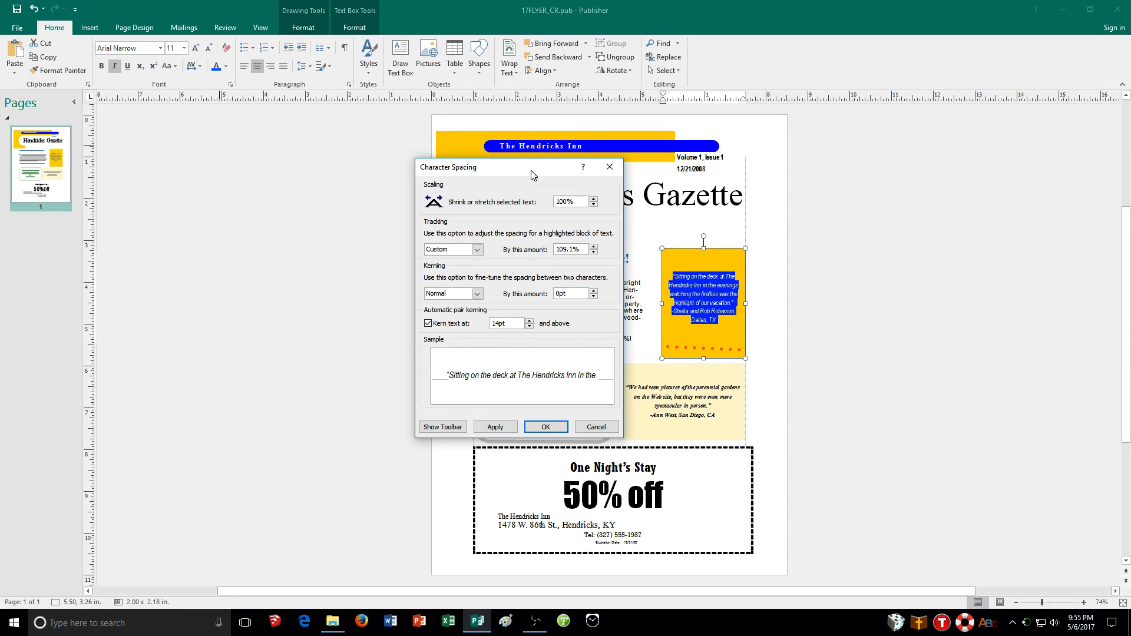
click(501, 432)
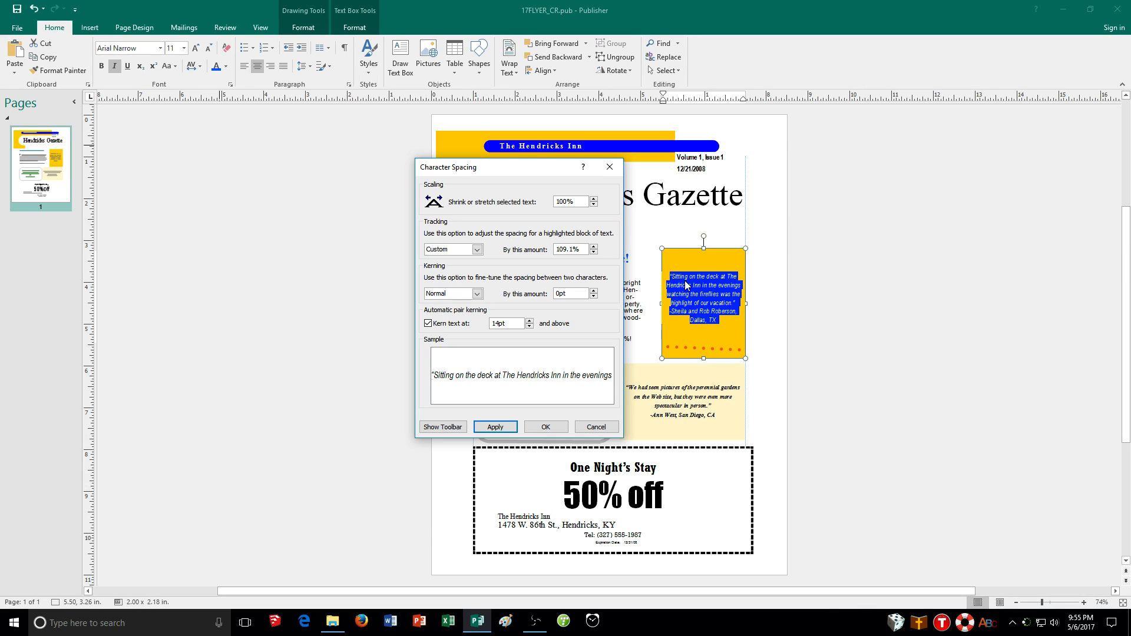
click(559, 428)
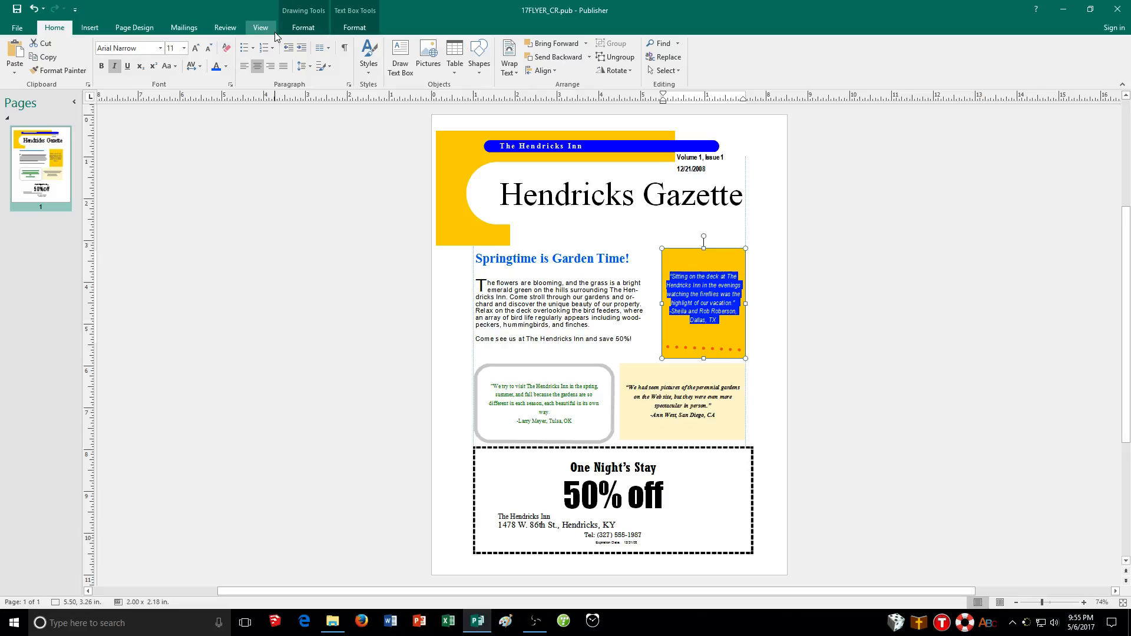
Apply the Field color scheme to the publication
click(144, 27)
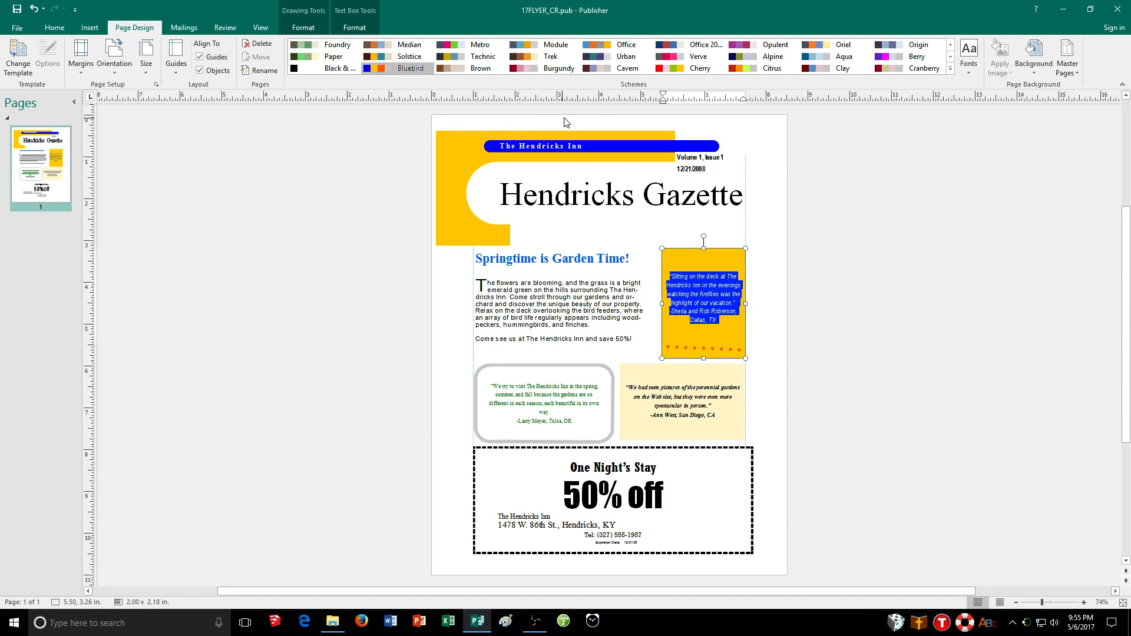
click(951, 69)
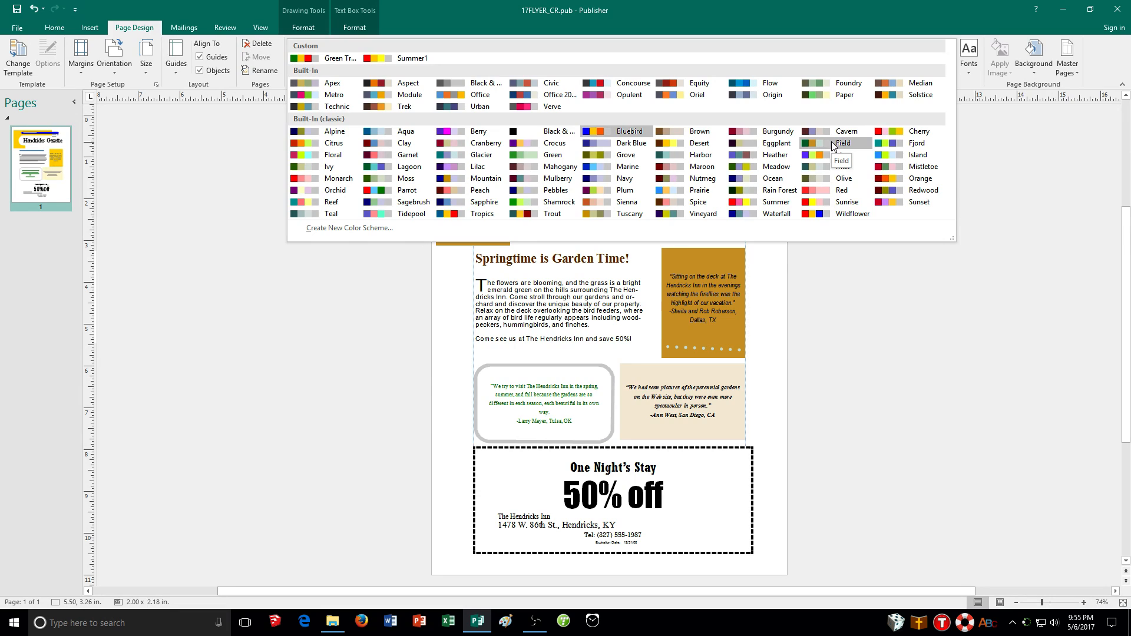
click(834, 144)
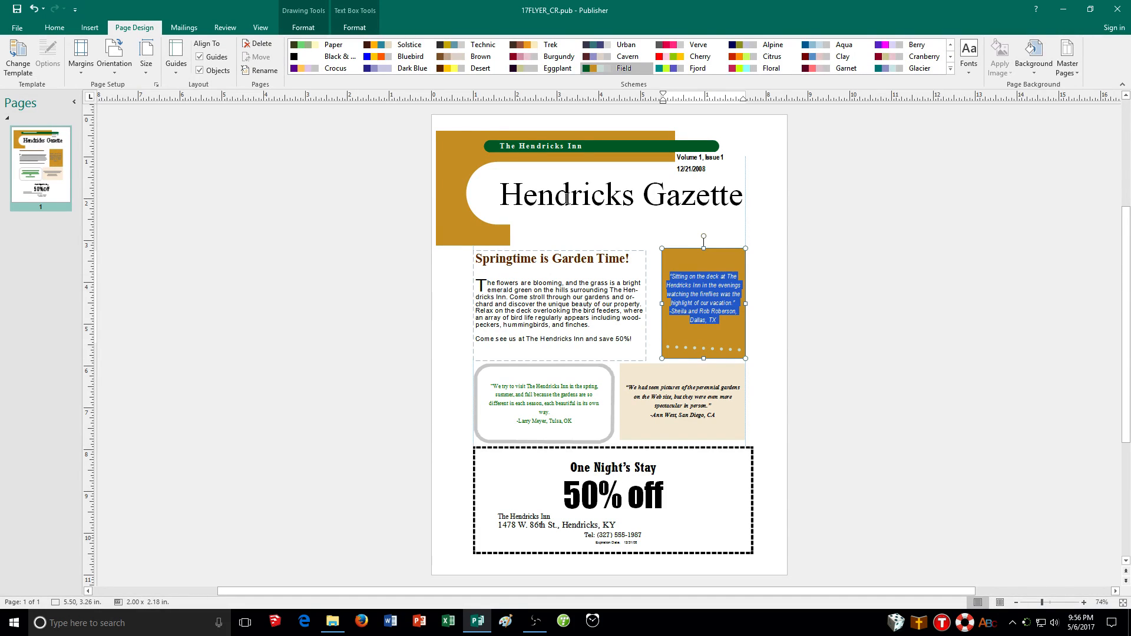
click(54, 28)
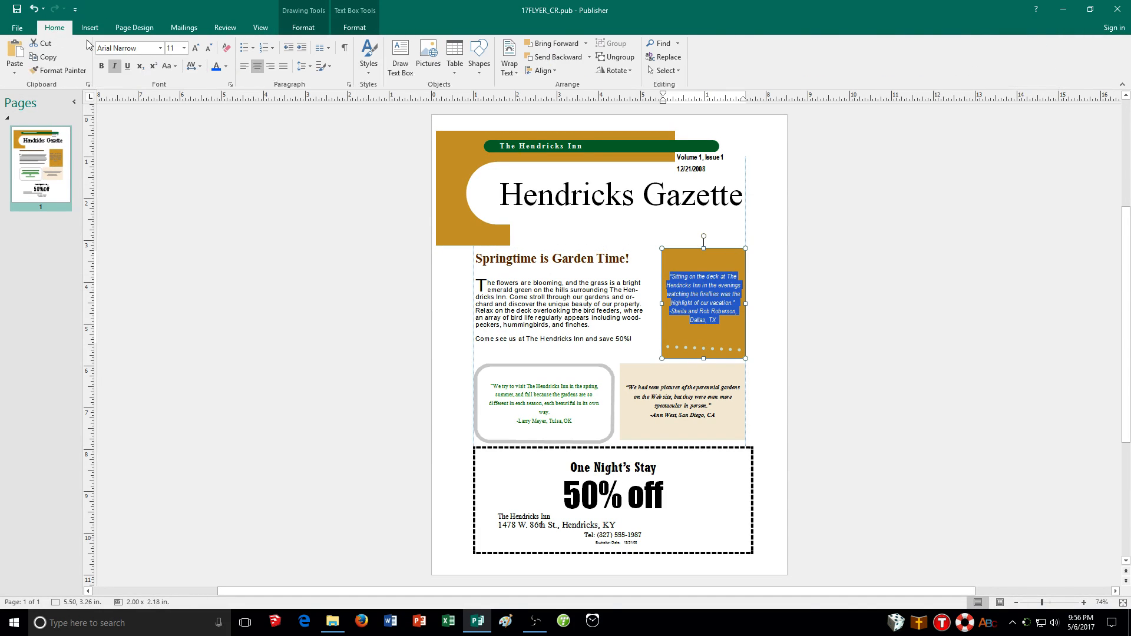
click(226, 66)
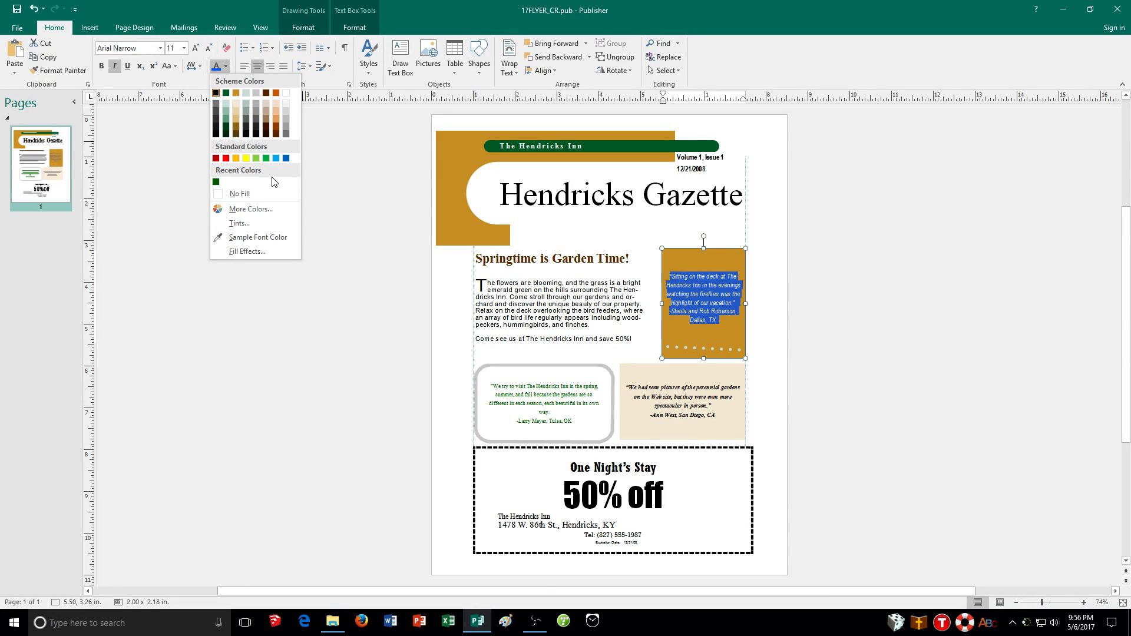
click(356, 285)
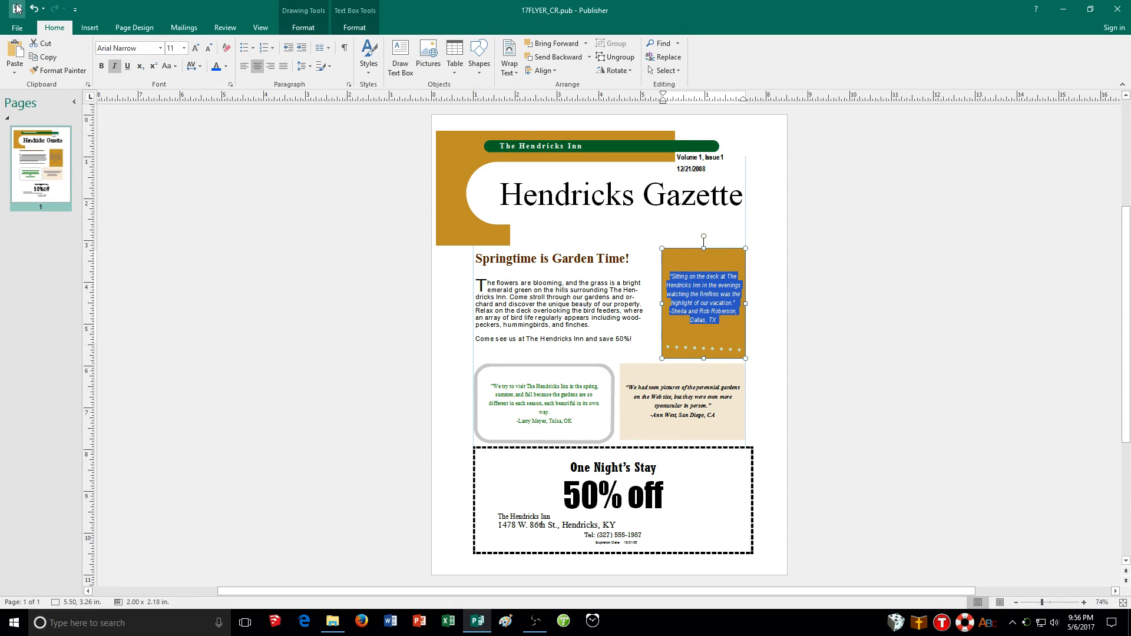
Open the print settings and select Microsoft Print to PDF as the printer
click(16, 29)
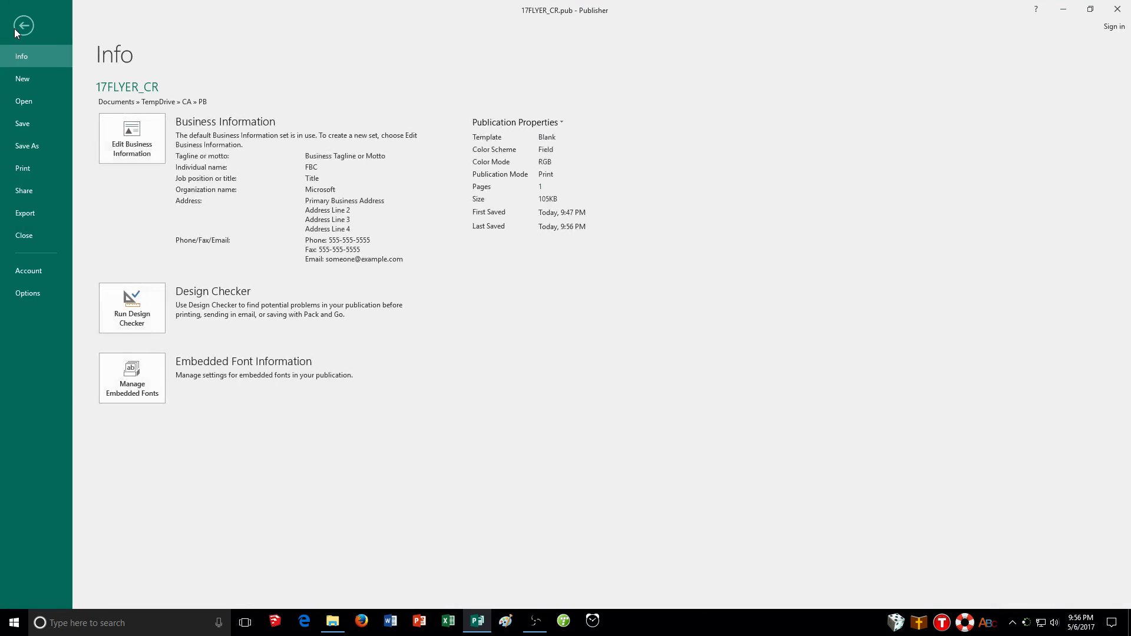
click(27, 171)
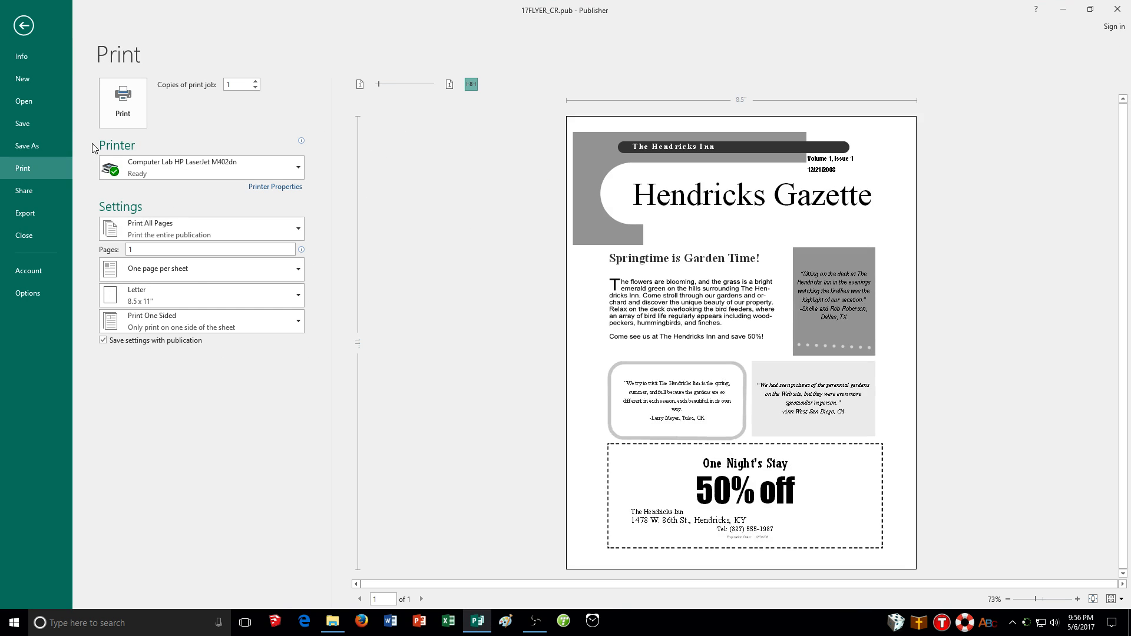
click(172, 161)
click(212, 298)
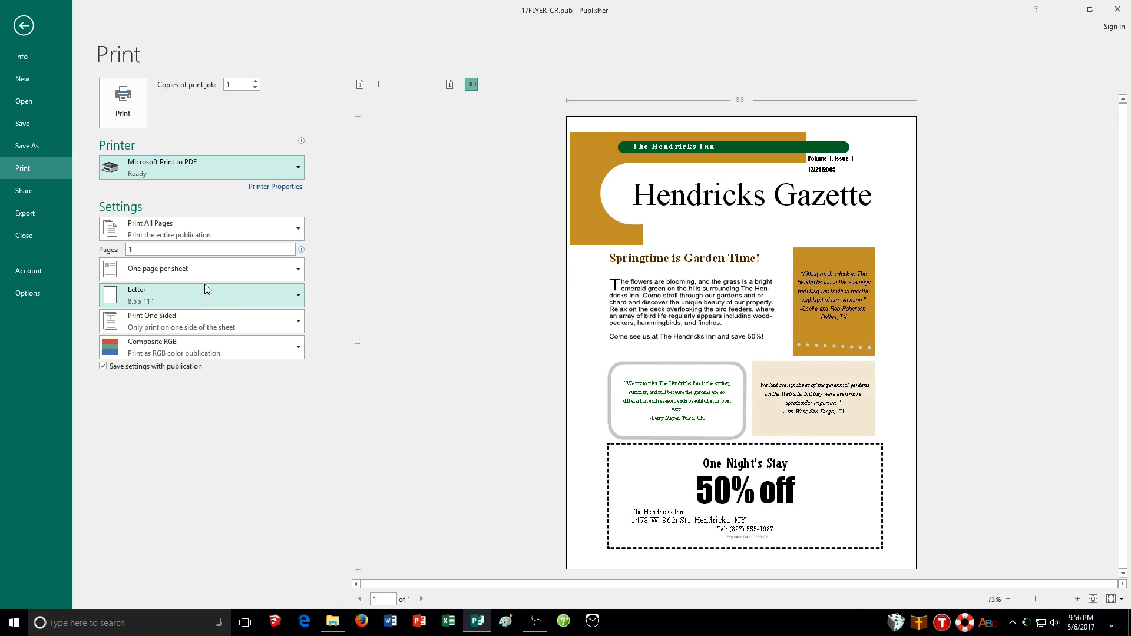
Print the publication to a PDF named 17FLYER_CR in the PB folder
click(118, 105)
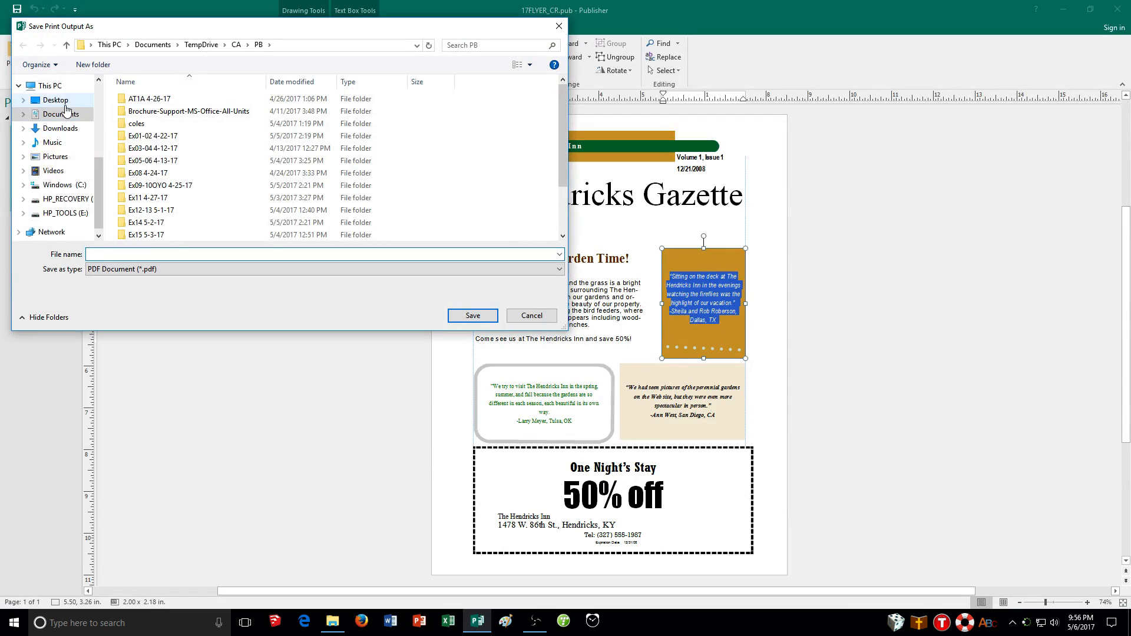
scroll(74, 147, up, 3)
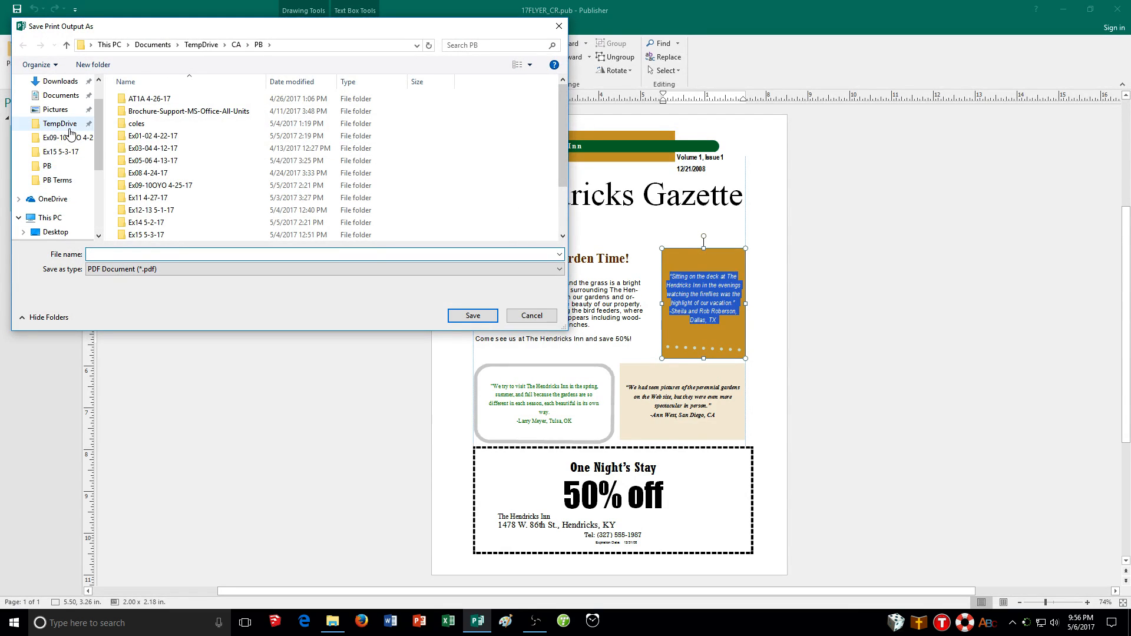
click(64, 166)
scroll(158, 174, down, 2)
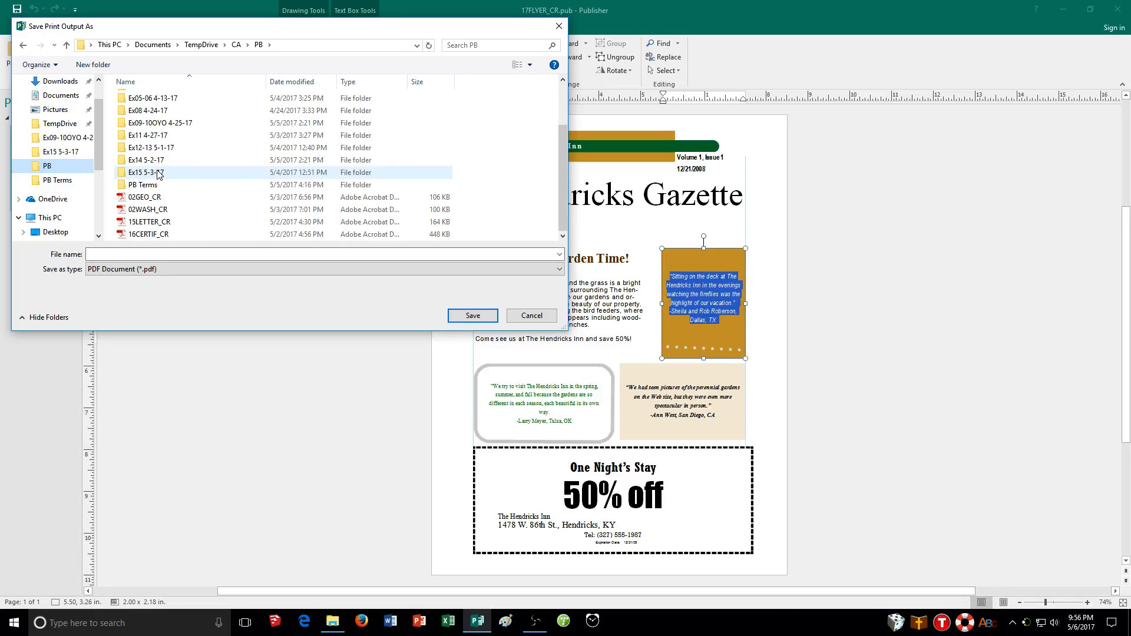
click(179, 254)
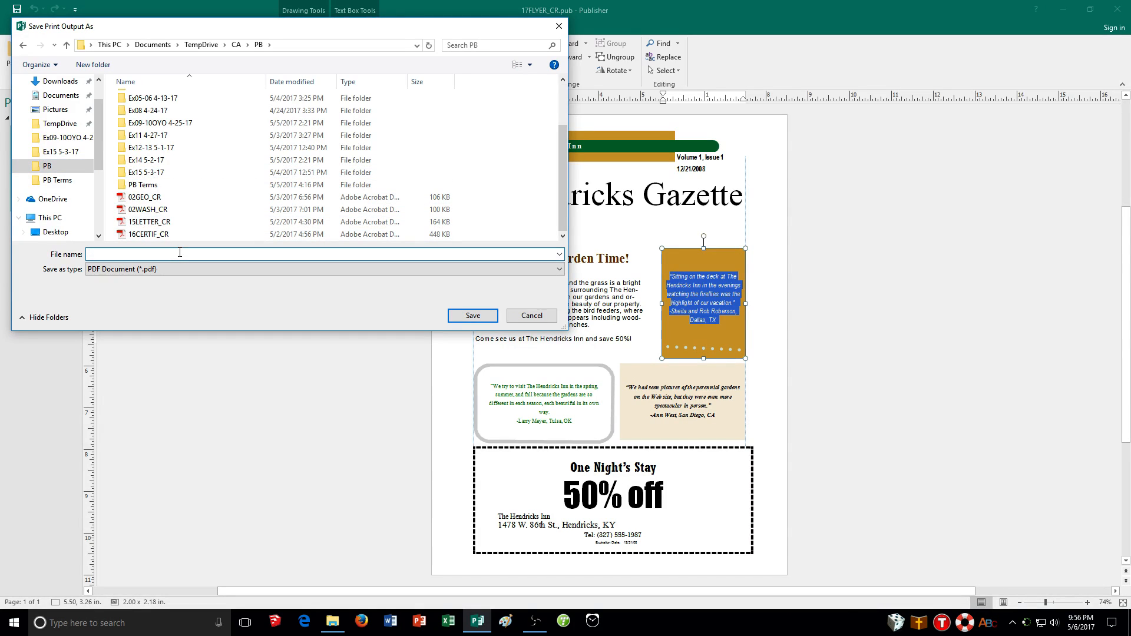
text(1)
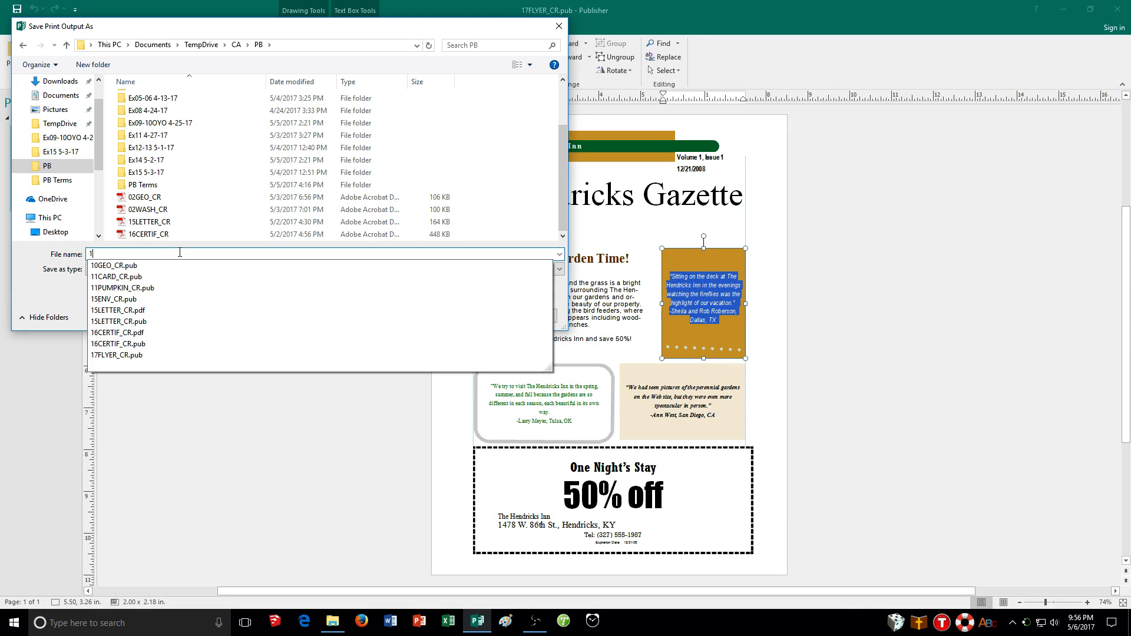
text(7FLYER)
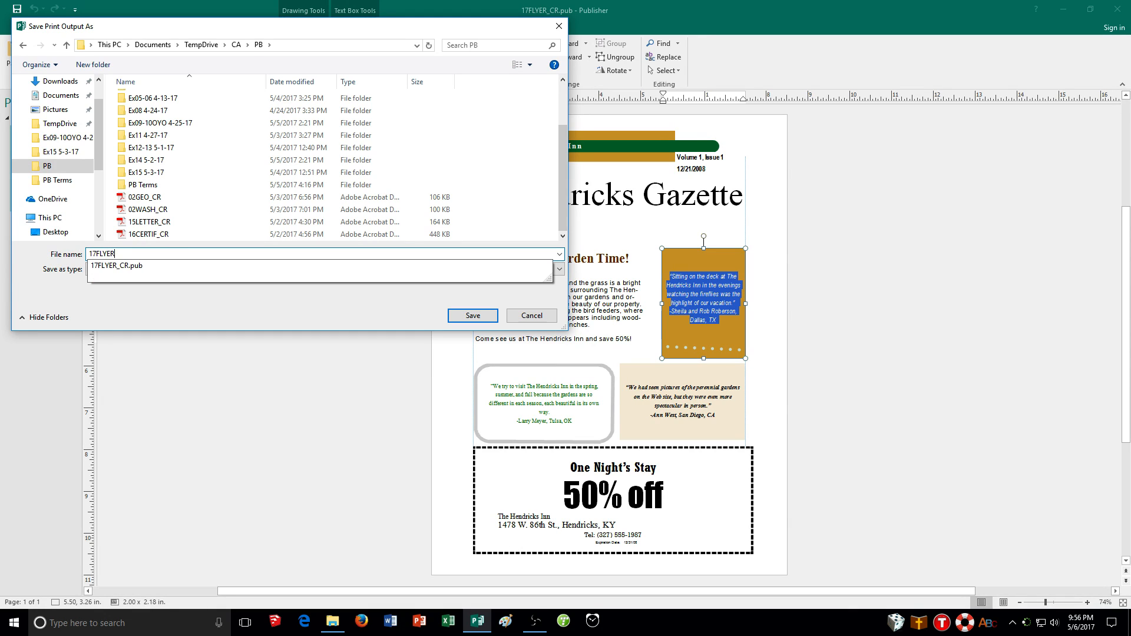
text(_CR)
key(Return)
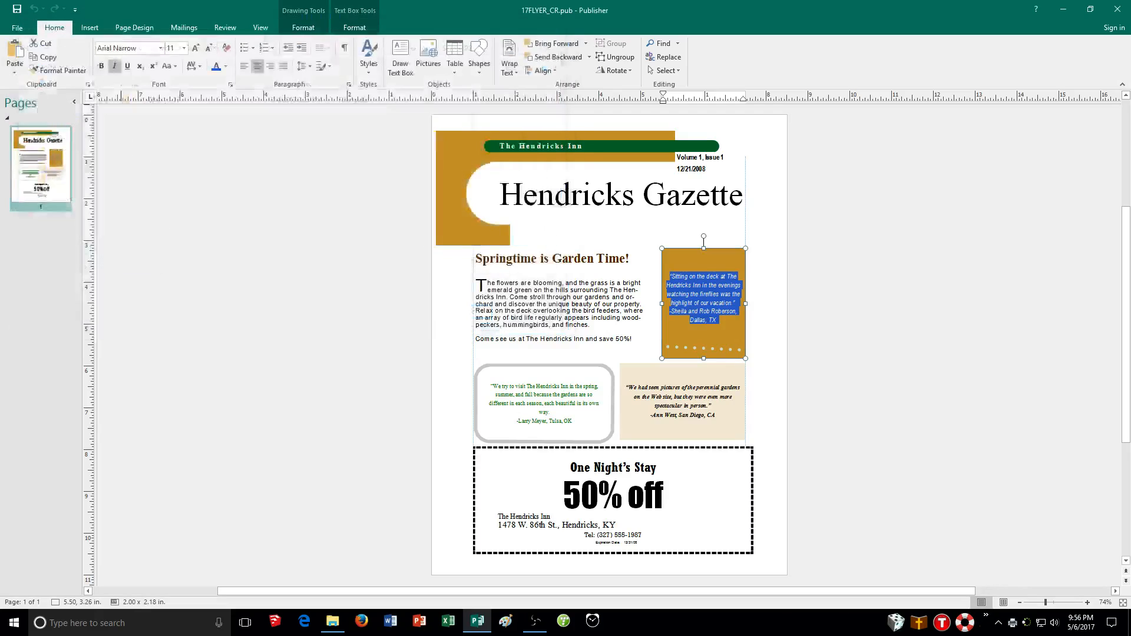